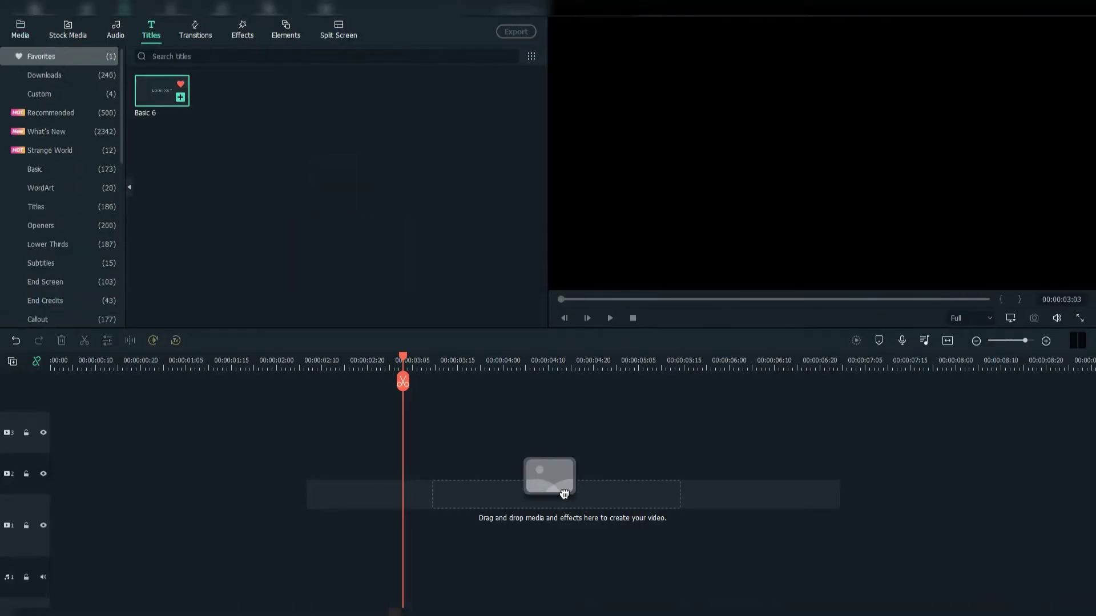
Step: Add the Basic 6 title at the start of the first video track, with the text MOTION in the Impact font
left_click_drag(560, 492, 560, 491)
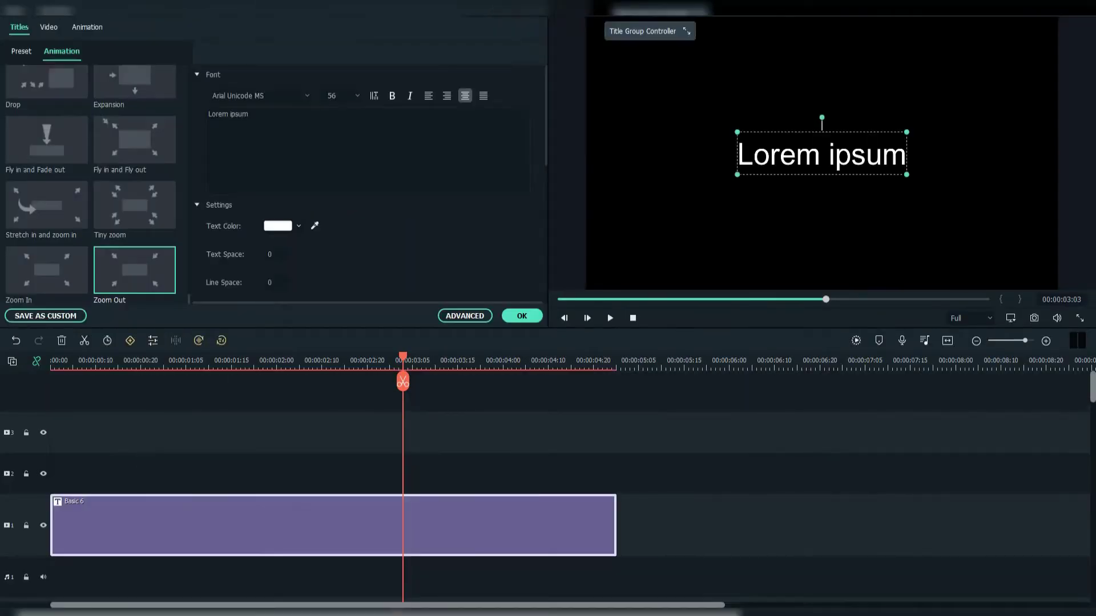
key("ctrl+a")
type("m")
key("BackSpace")
type("MOTIO")
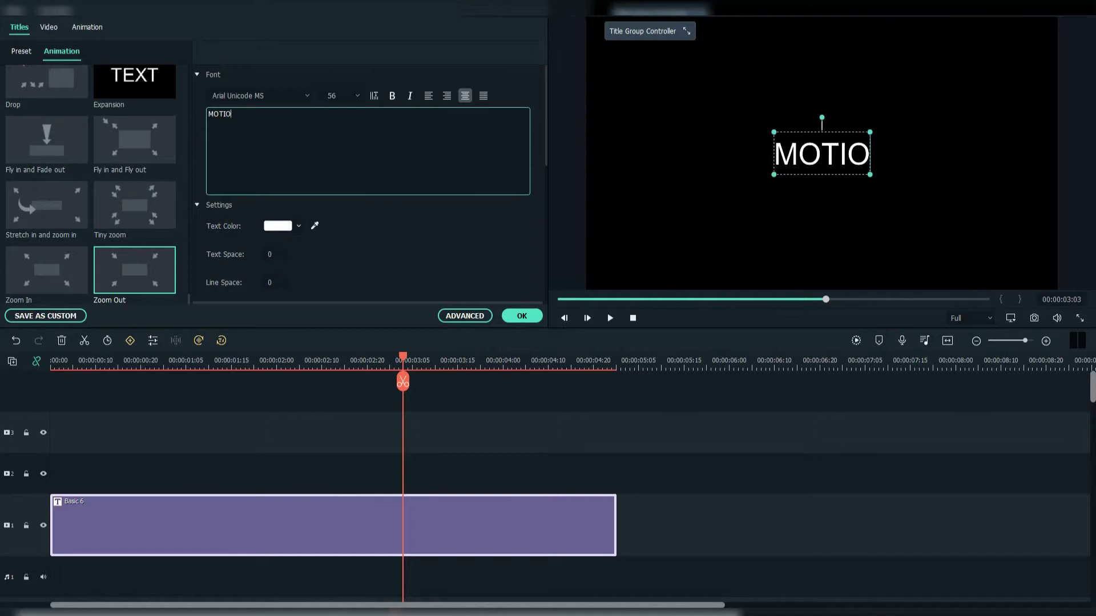
type("N")
left_click(258, 95)
type("Impact")
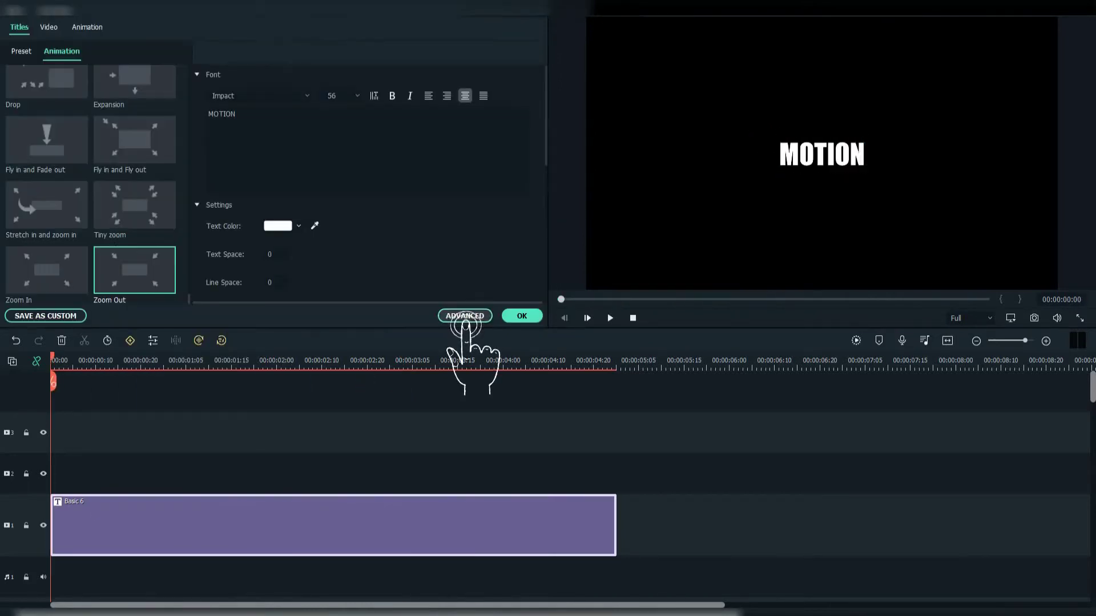
Step: Turn the MOTION title into outline text by disabling its text fill and enabling a white text border
left_click(464, 316)
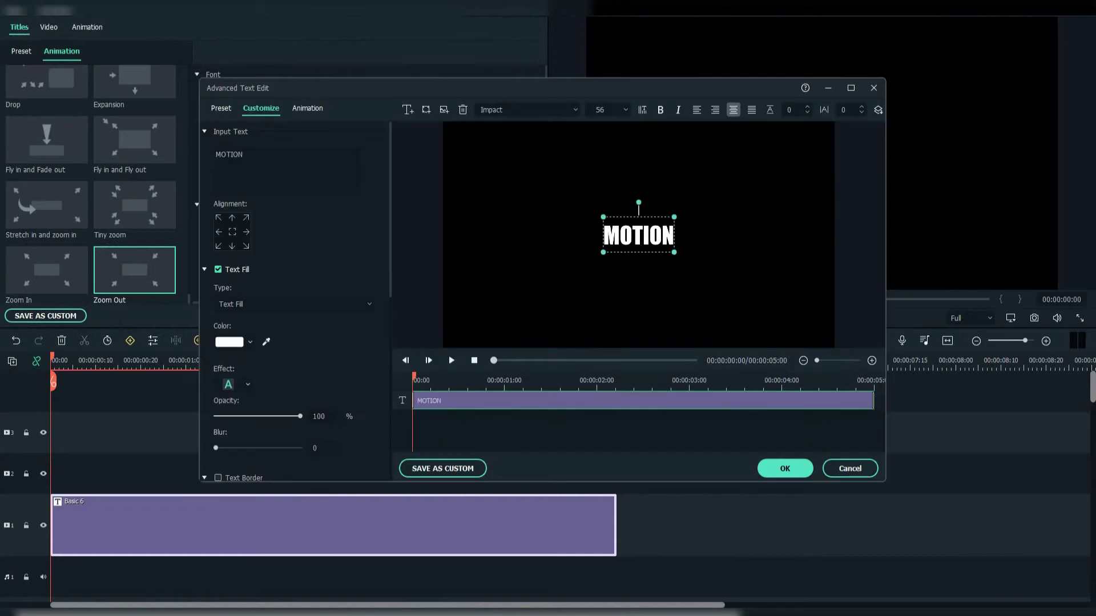
left_click(218, 270)
scroll(218, 270, "down", 3)
left_click(218, 337)
left_click(234, 376)
left_click(245, 461)
left_click(516, 284)
left_click(607, 382)
scroll(297, 302, "down", 1)
key("Return")
left_click(784, 469)
right_click(333, 524)
key("Escape")
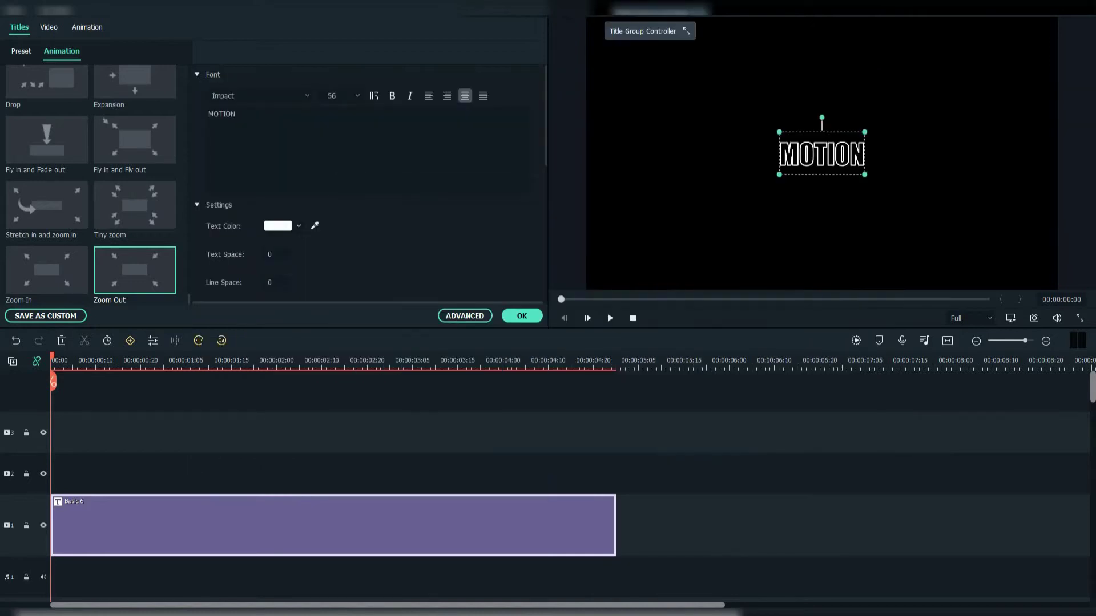
left_click(521, 316)
Step: Lock the first video track and paste a copy of the outlined title directly above it on track 2
left_click(26, 526)
right_click(106, 483)
left_click(123, 488)
left_click(181, 361)
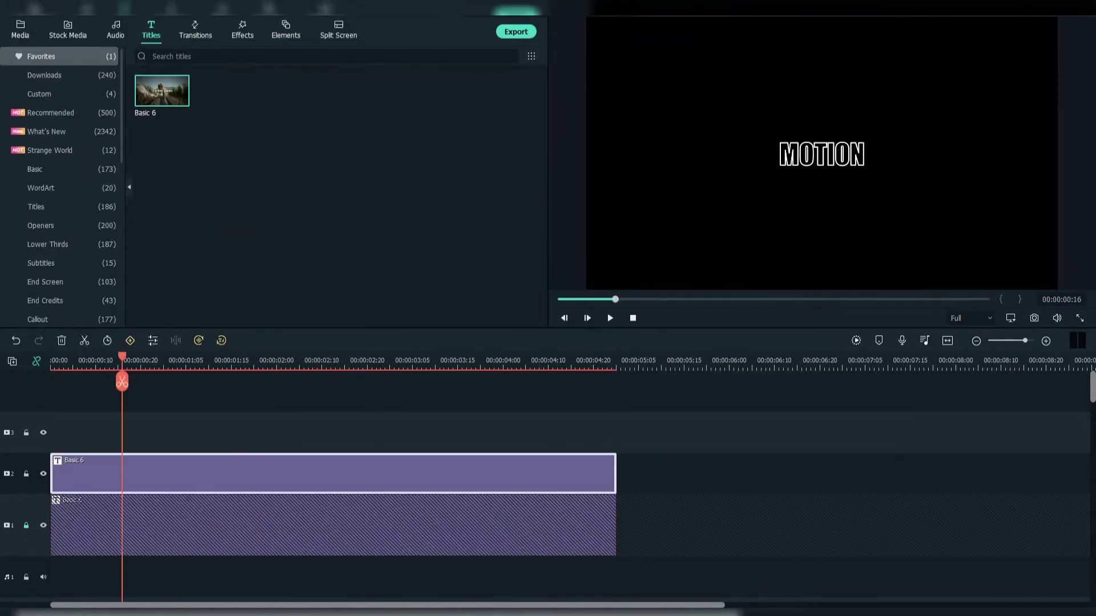
Step: Unlock track 1 and add a custom animation keyframe to the track 2 title at 00:00:00:00
key("Home")
left_click(26, 526)
double_click(332, 474)
left_click(88, 27)
left_click(61, 51)
left_click(214, 91)
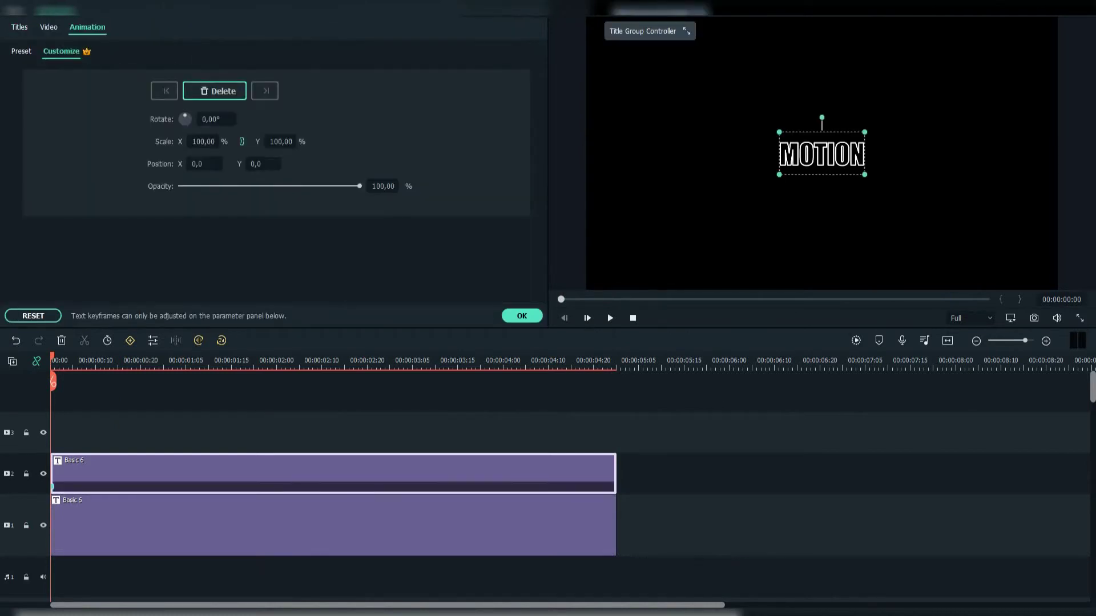
Step: At the first frame, set the vertical positions so the track 2 title sits above centre and the track 1 title below it
left_click_drag(821, 153, 822, 93)
left_click_drag(822, 154, 821, 215)
left_click(821, 93)
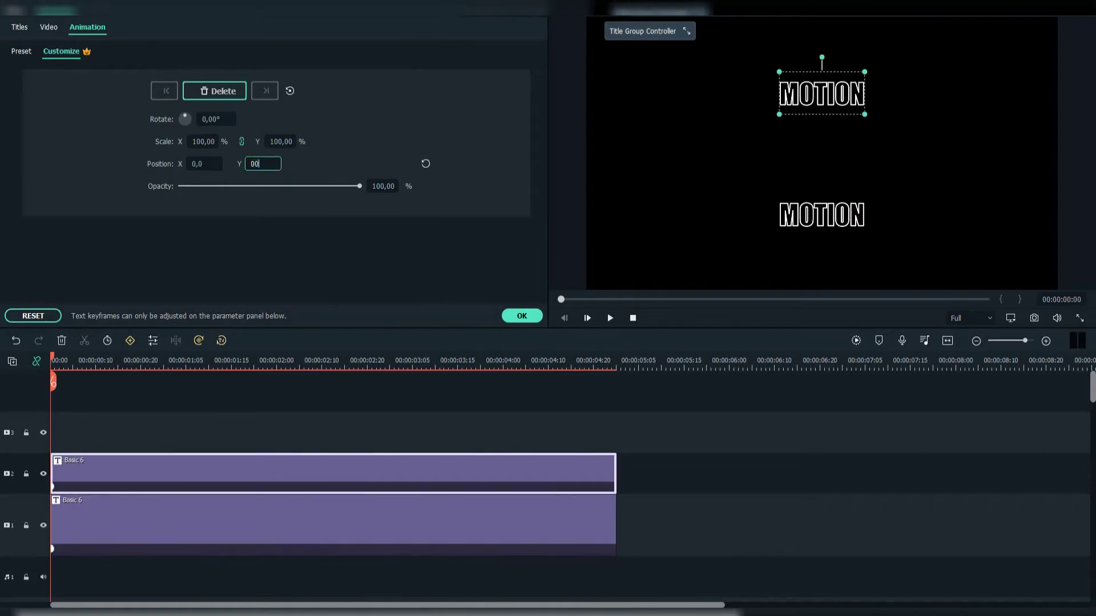
key("Return")
left_click(822, 215)
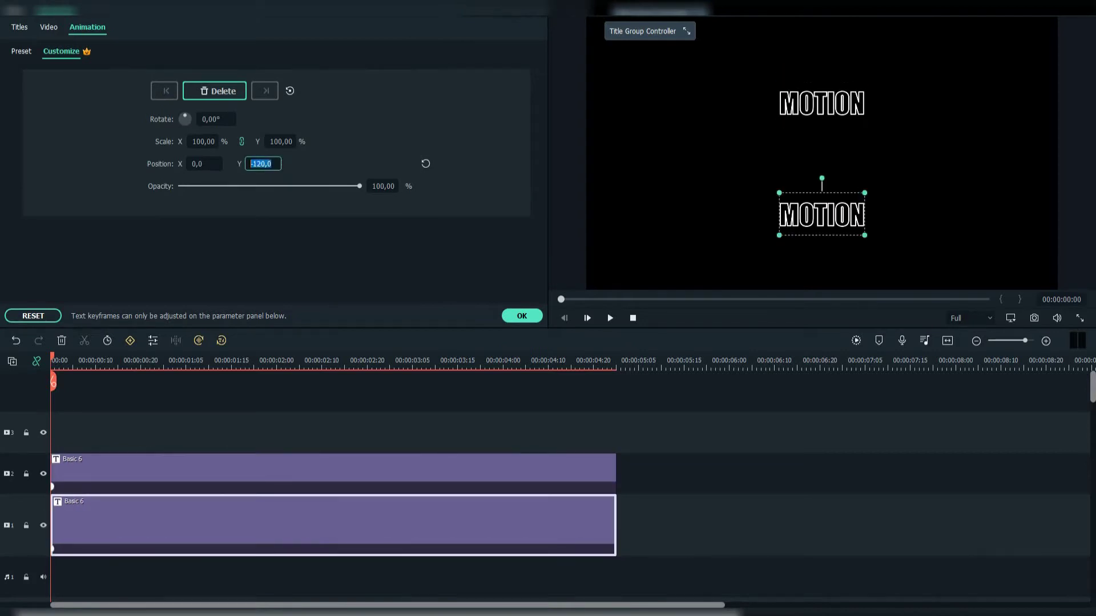
key("Return")
Step: Add end keyframes at 00:00:05:00 to both outlined titles with their Y position set to 0
key("space")
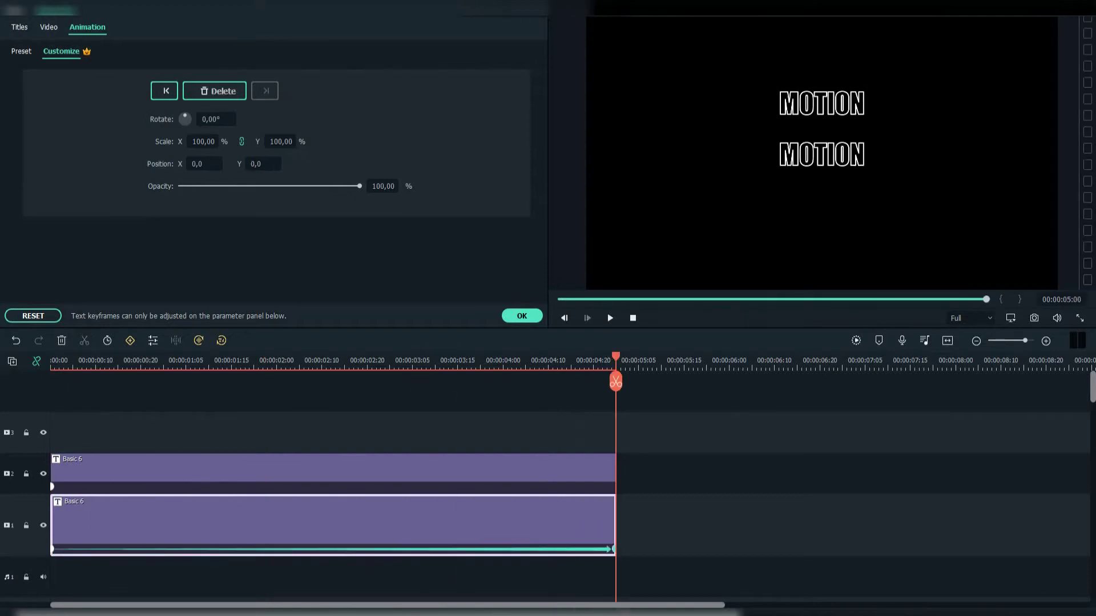
key("Return")
key("minus")
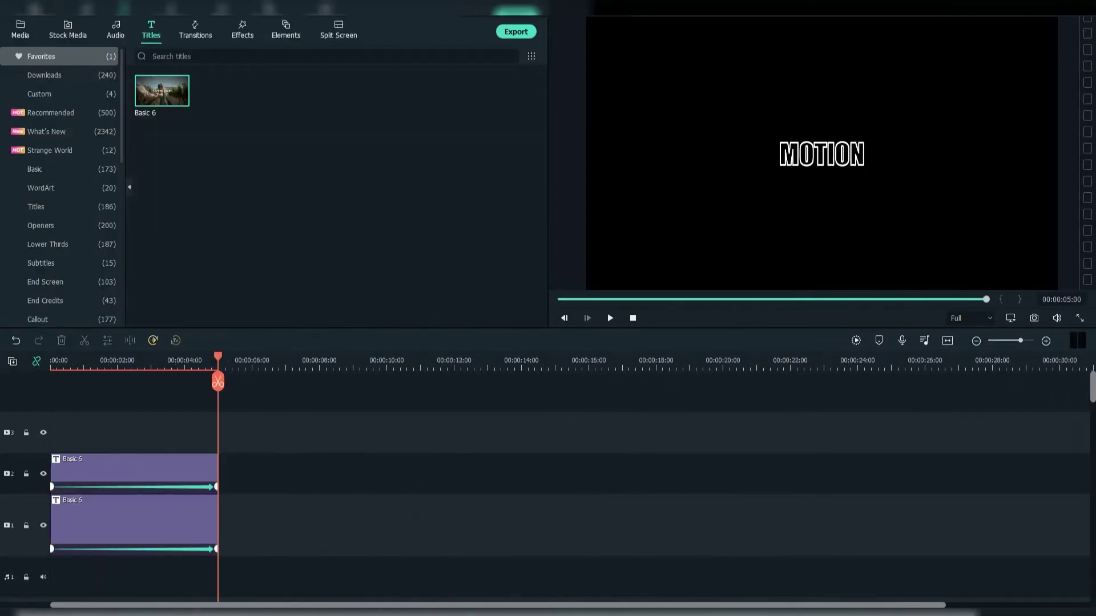
Step: Paste a copy of the title at 00:00:05:00 on track 1 and make it solid, with text fill on and border off
key("ctrl+v")
double_click(302, 525)
left_click(465, 315)
left_click(217, 270)
scroll(294, 342, "down", 2)
left_click(218, 372)
left_click(785, 468)
Step: Split the solid MOTION title at 00:00:07:20, 00:00:08:08 and 00:00:08:23
key("space")
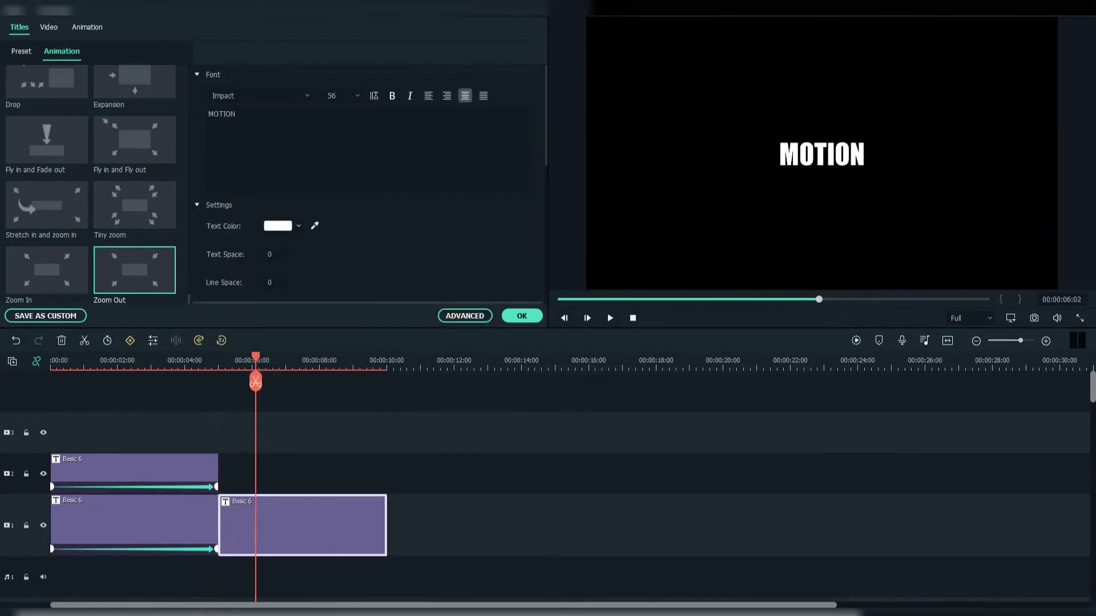
key("Return")
key("minus")
key("ctrl+b")
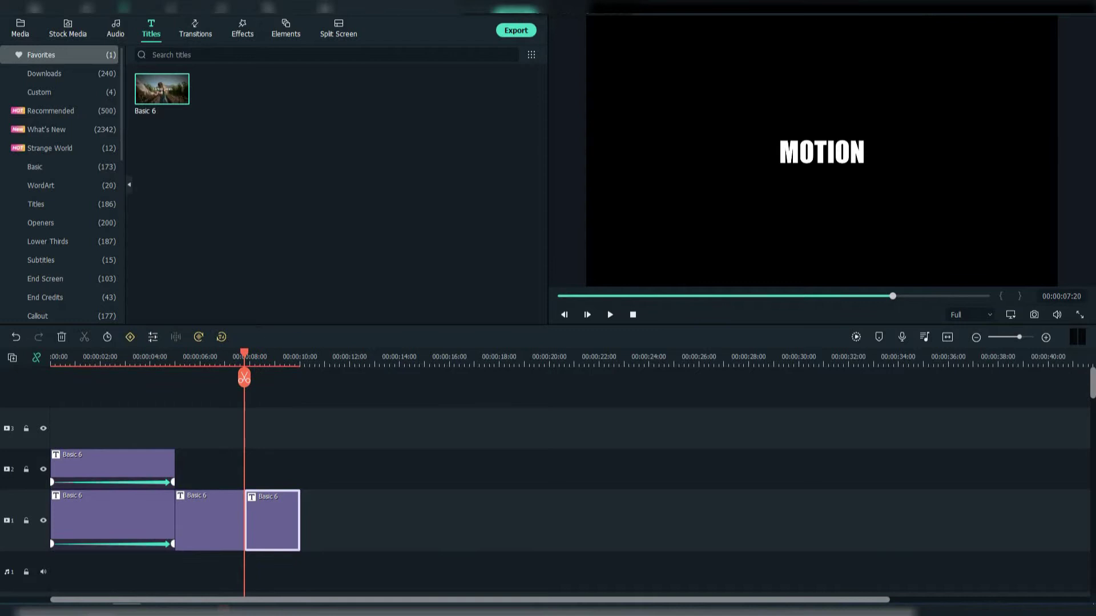
key("Return")
key("space")
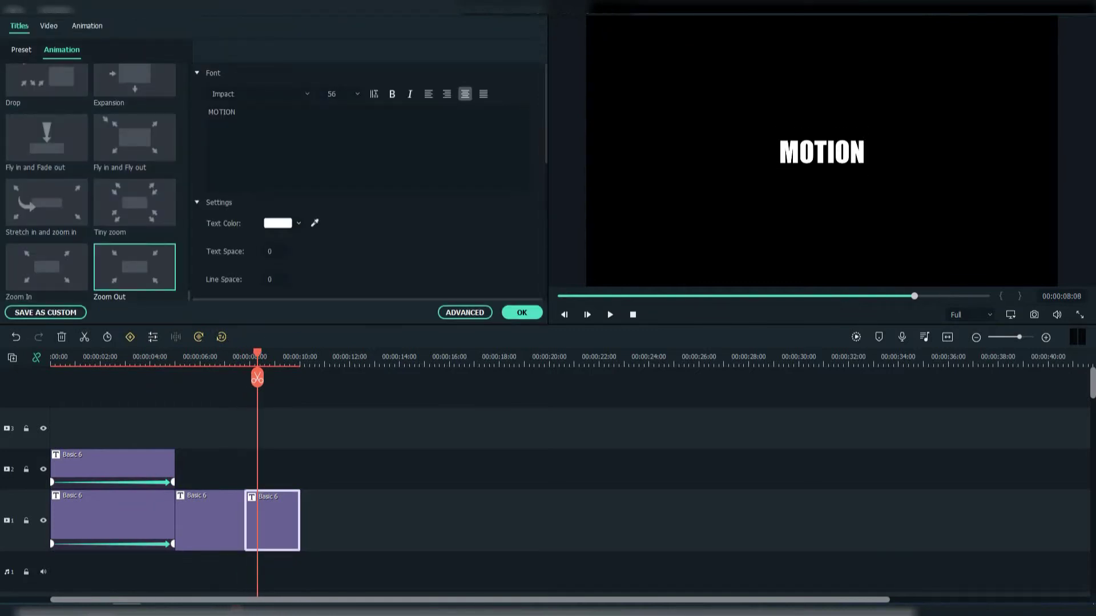
key("ctrl+b")
key("space")
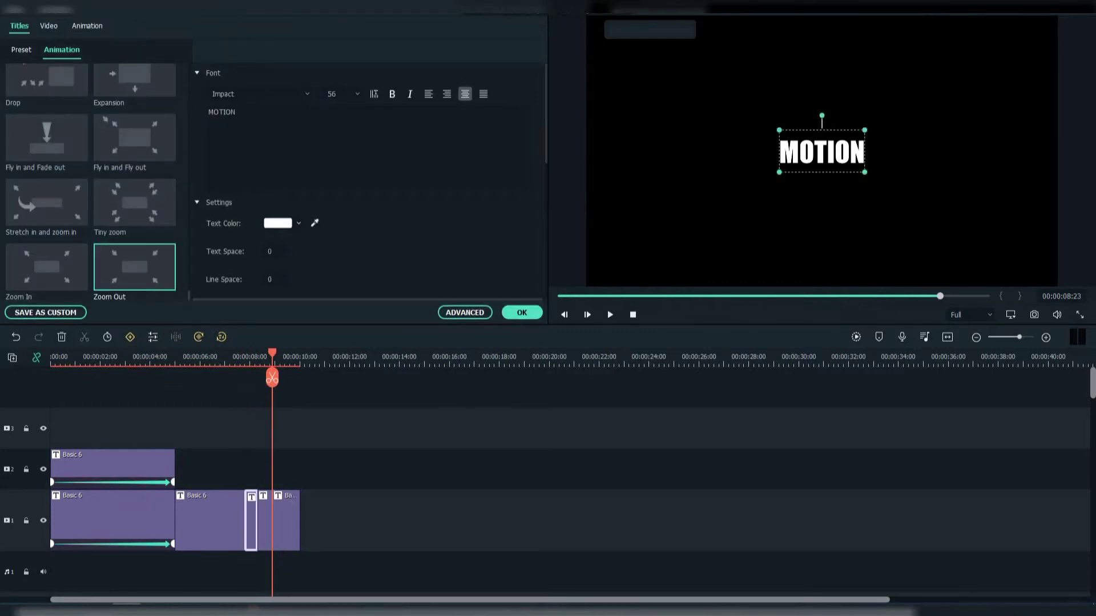
Step: Shorten the text of the last three title pieces to MO, TI and ON respectively
key("BackSpace")
key("BackSpace")
key("BackSpace")
key("Down")
key("Delete")
key("Delete")
key("End")
key("BackSpace")
key("BackSpace")
key("space")
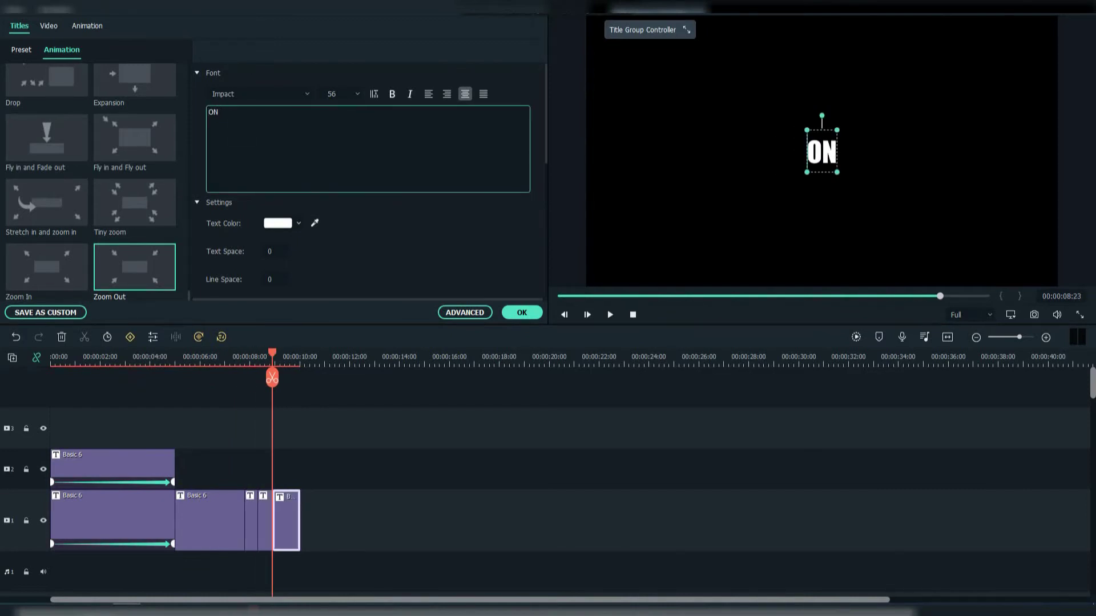
Step: Stack the MO, TI and ON titles on tracks 1 to 3, each spanning from 00:00:07:20 to 00:00:10:00
left_click_drag(265, 520, 299, 519)
left_click_drag(271, 470, 245, 469)
left_click_drag(273, 428, 245, 428)
Step: Arrange the MO, TI and ON titles side by side in the preview so they spell MOTION
double_click(271, 521)
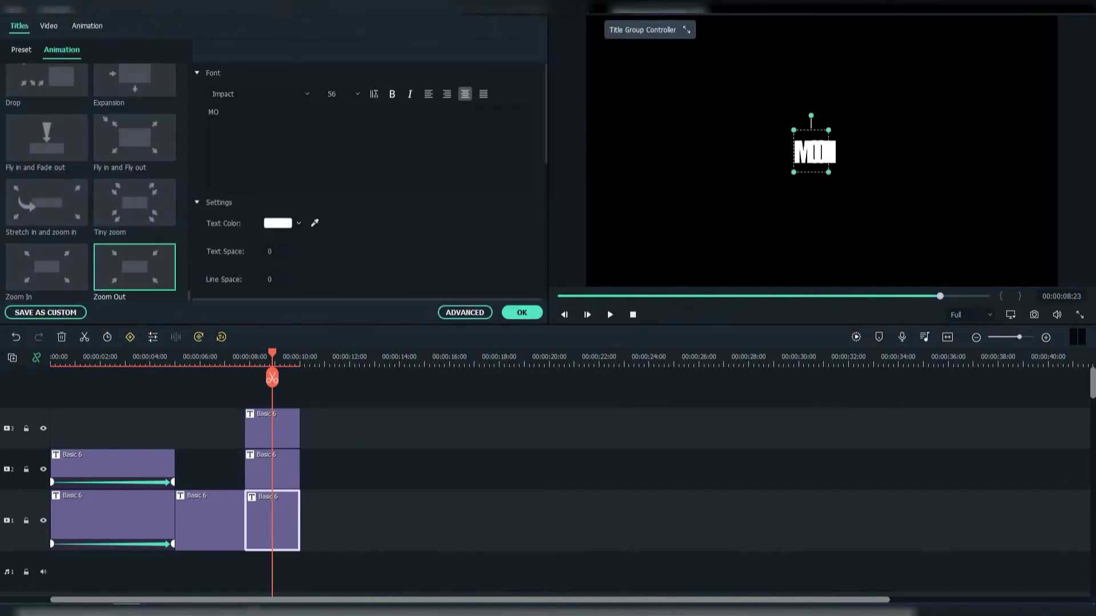
left_click(271, 469)
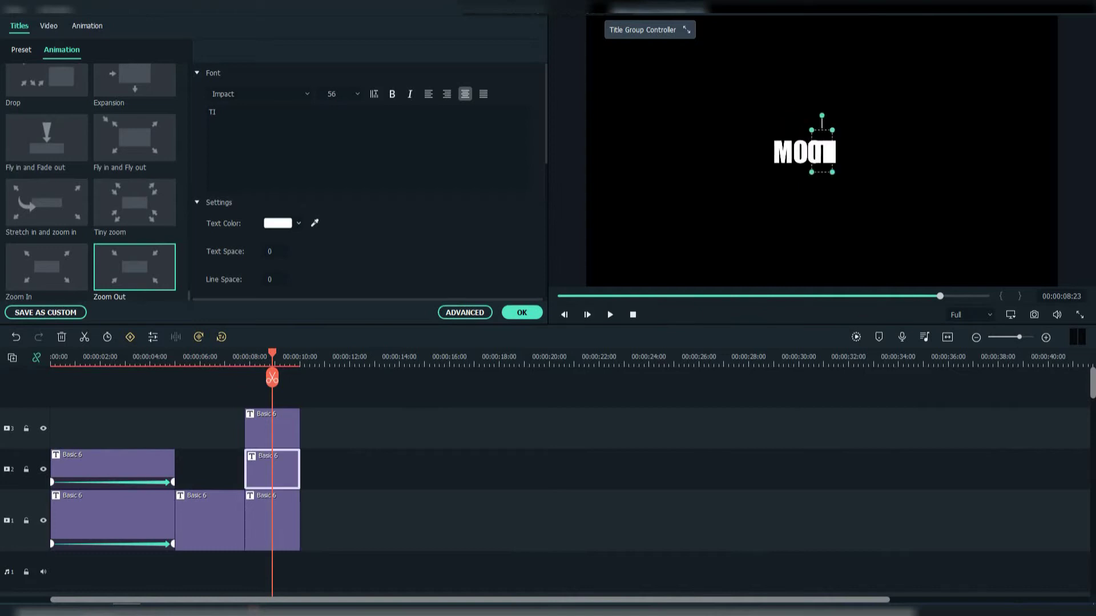
left_click(272, 428)
left_click(272, 521)
left_click(272, 428)
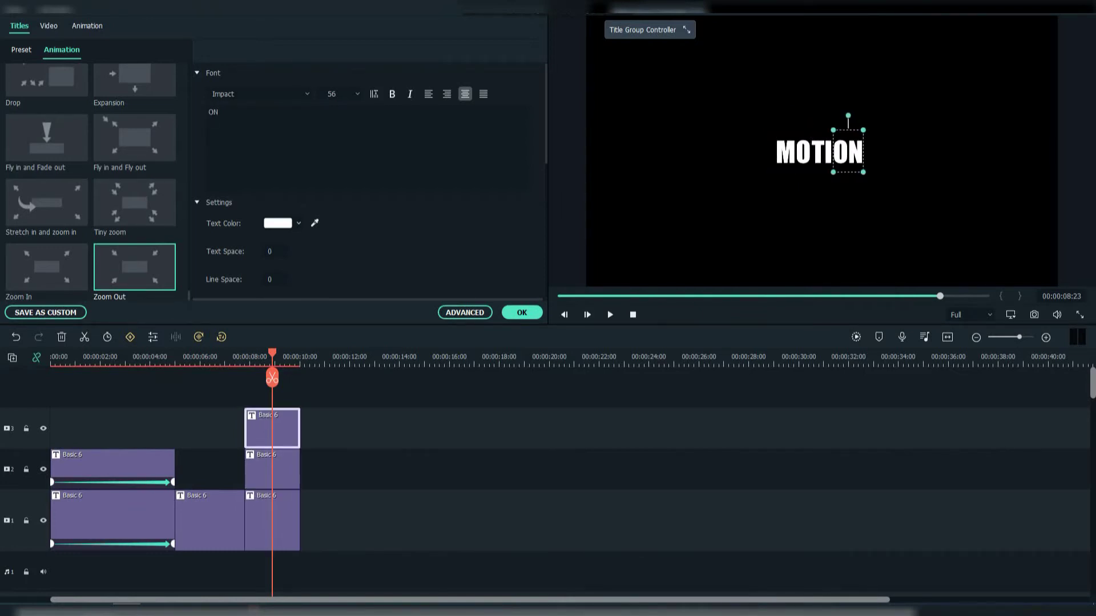
key("Escape")
Step: Split the MO title on track 1 at 00:00:08:01
left_click(244, 356)
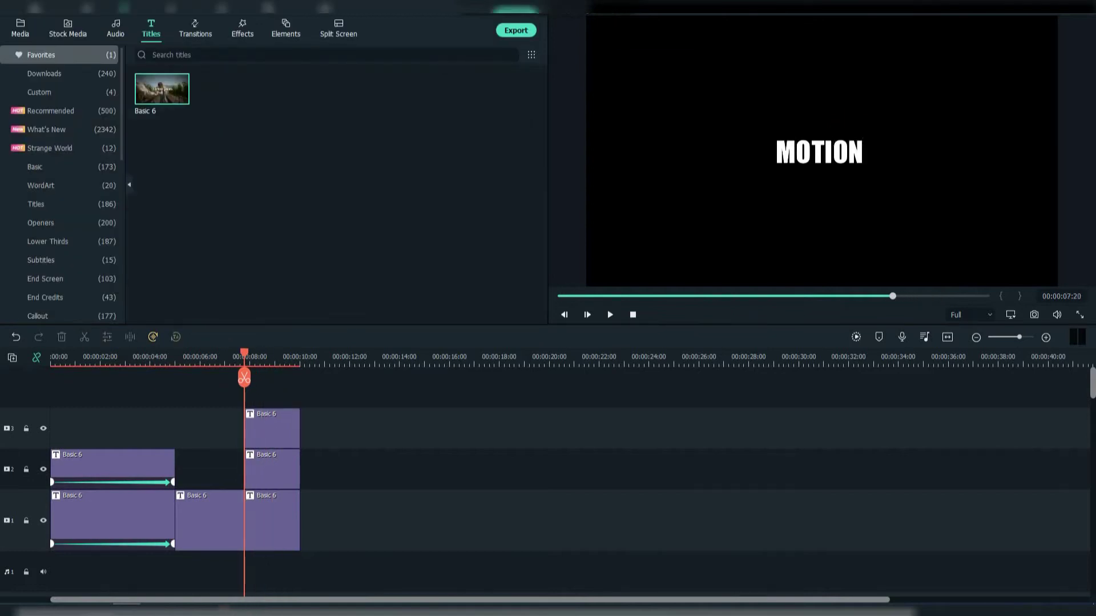
key("ctrl+equal")
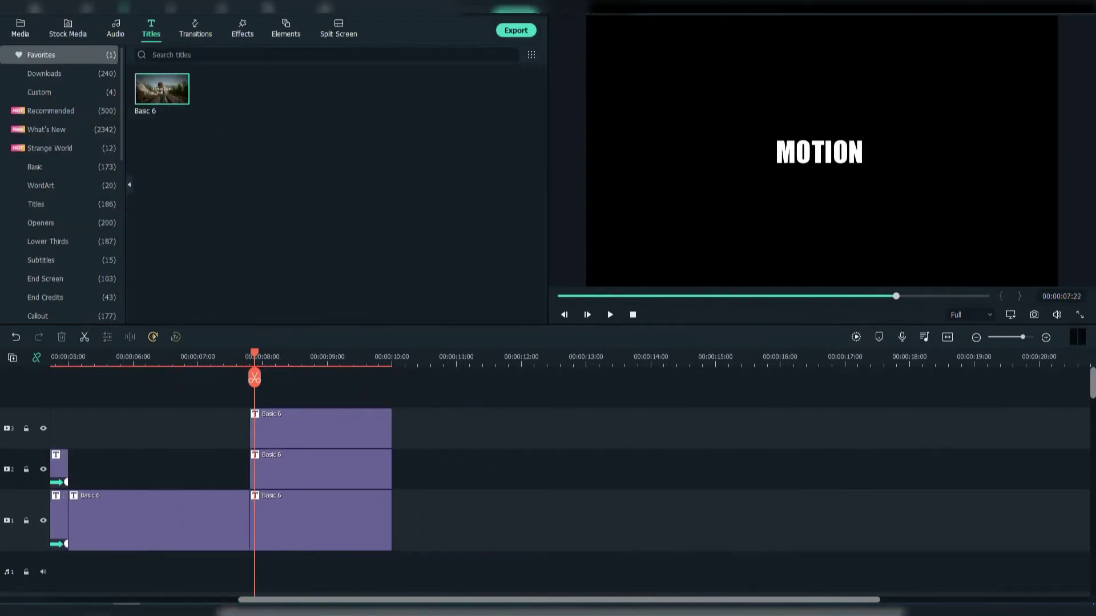
left_click_drag(249, 378, 264, 378)
left_click(320, 520)
Step: Make the first MO piece outlined by disabling its text fill and enabling its text border
double_click(257, 520)
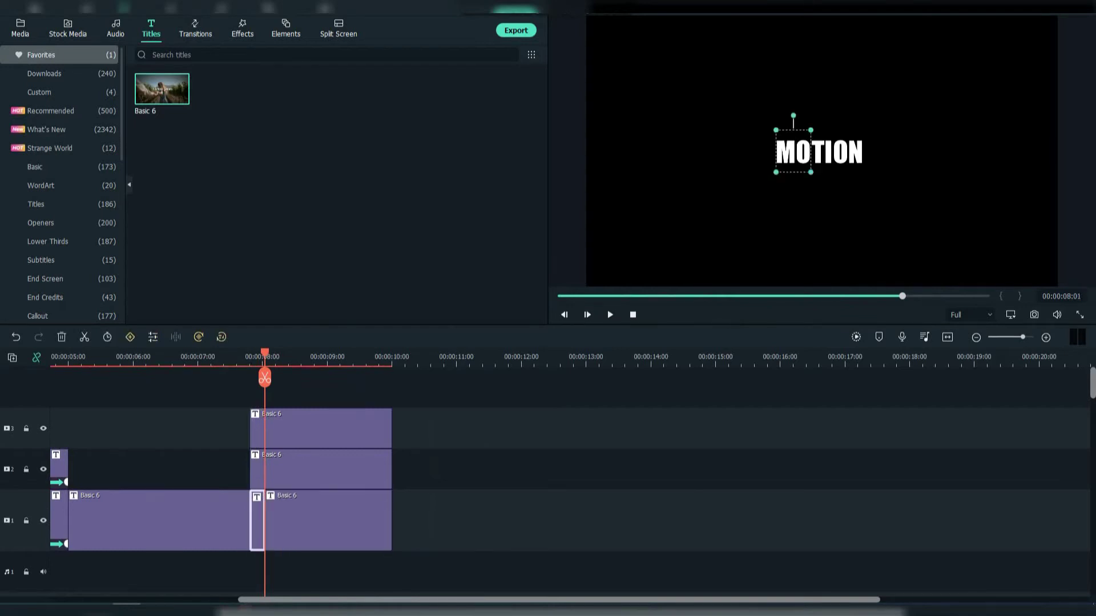
left_click(465, 311)
scroll(294, 342, "down", 3)
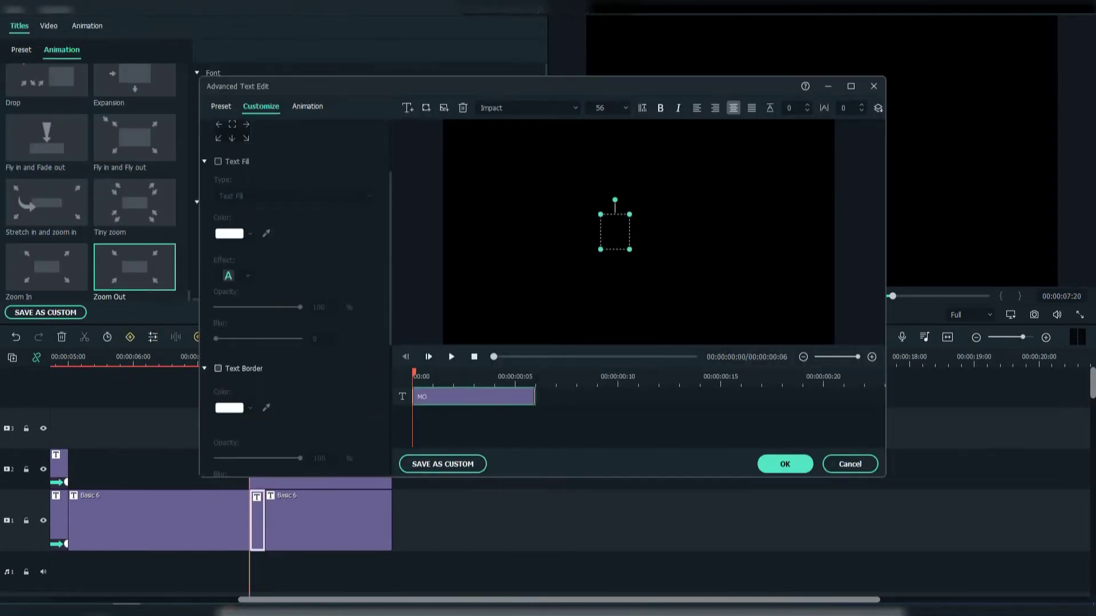
left_click(218, 372)
scroll(294, 342, "down", 2)
left_click(785, 464)
Step: Split the TI title at 00:00:08:20 and give its first piece the outline style without fill
key("space")
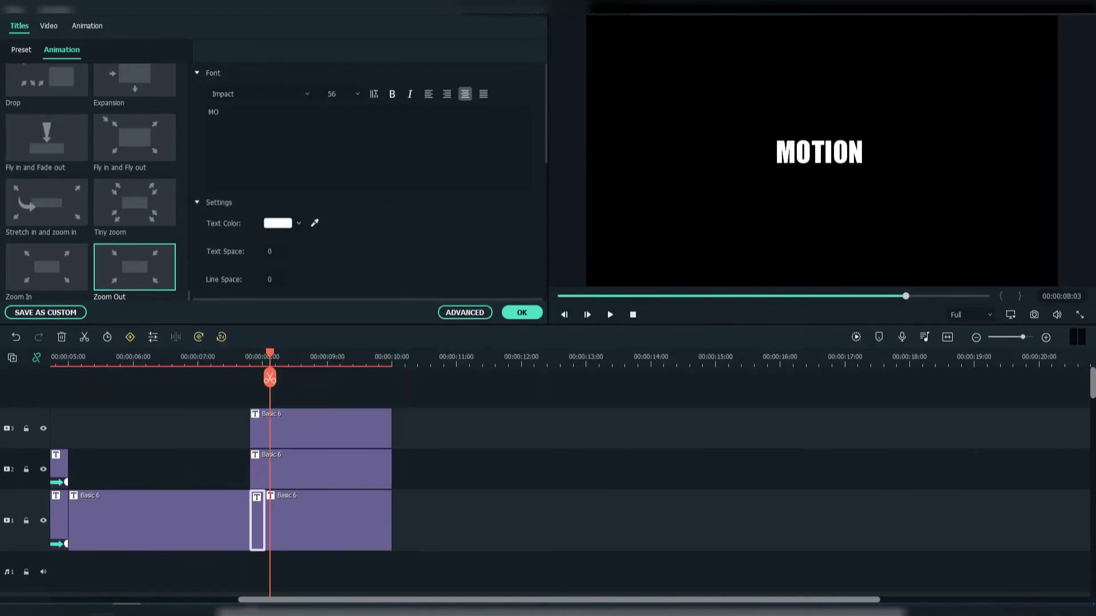
left_click(292, 469)
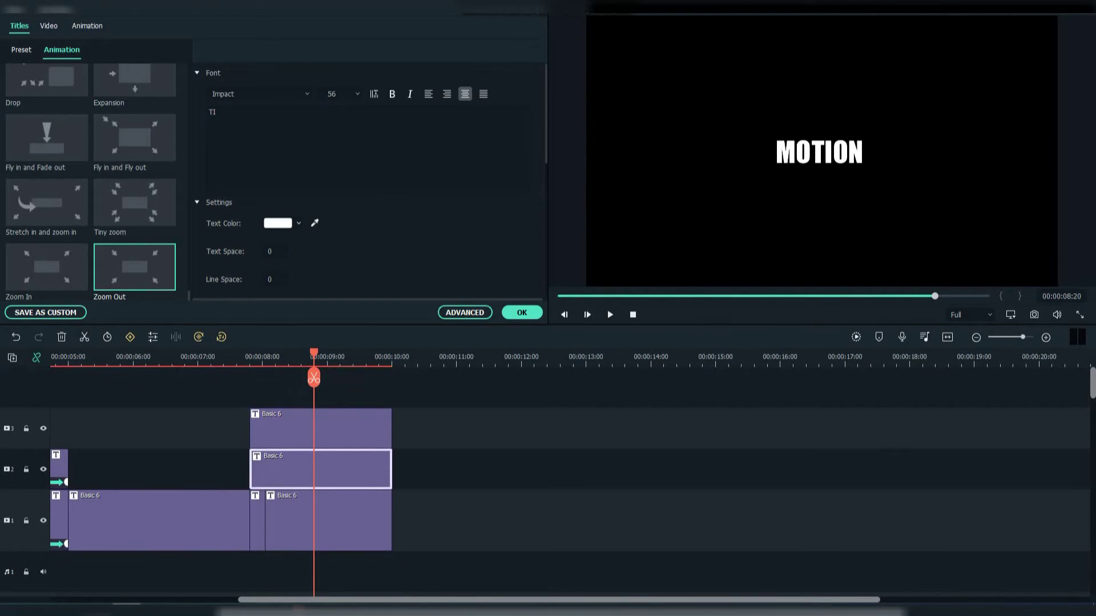
key("ctrl+b")
key("Up")
left_click(465, 312)
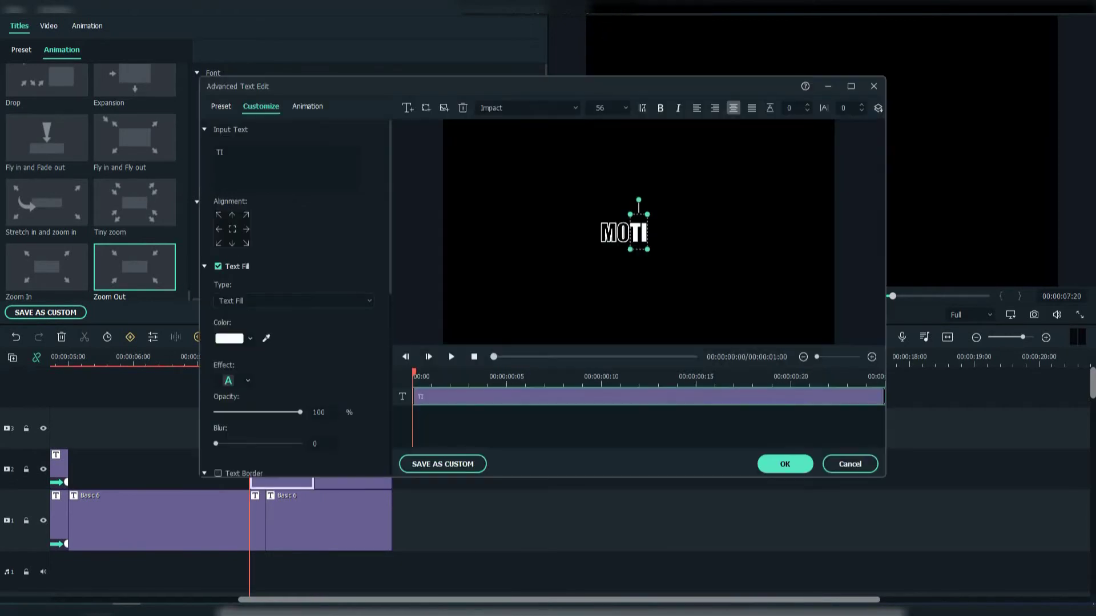
key("Return")
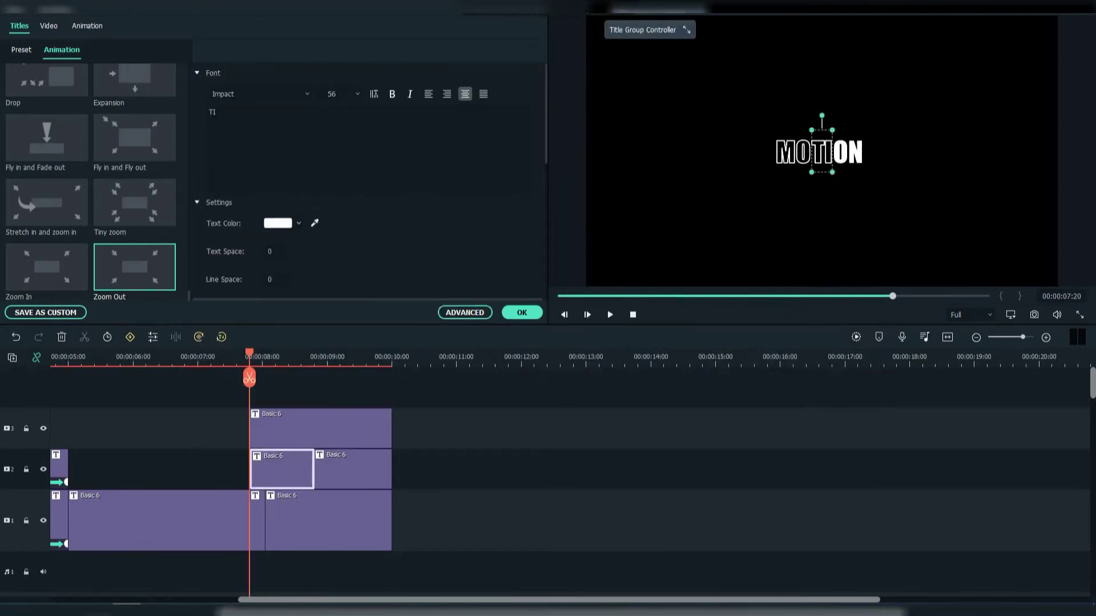
Step: Split the ON title at 00:00:09:15 and give its first piece the outline style without fill
key("space")
left_click(320, 429)
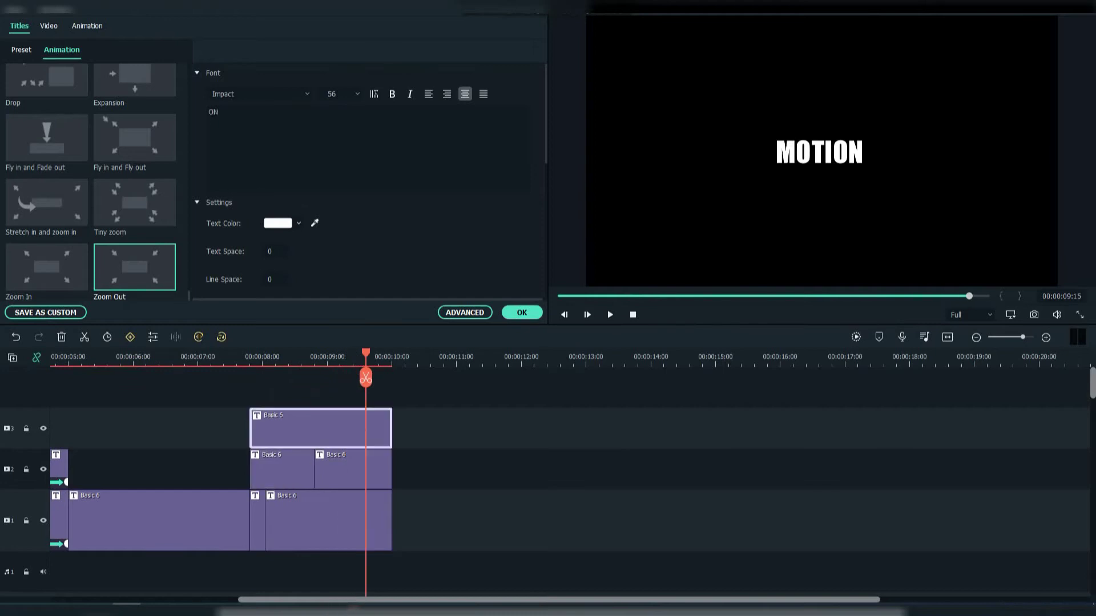
key("ctrl+slash")
left_click(465, 313)
scroll(294, 297, "down", 5)
left_click(785, 464)
key("space")
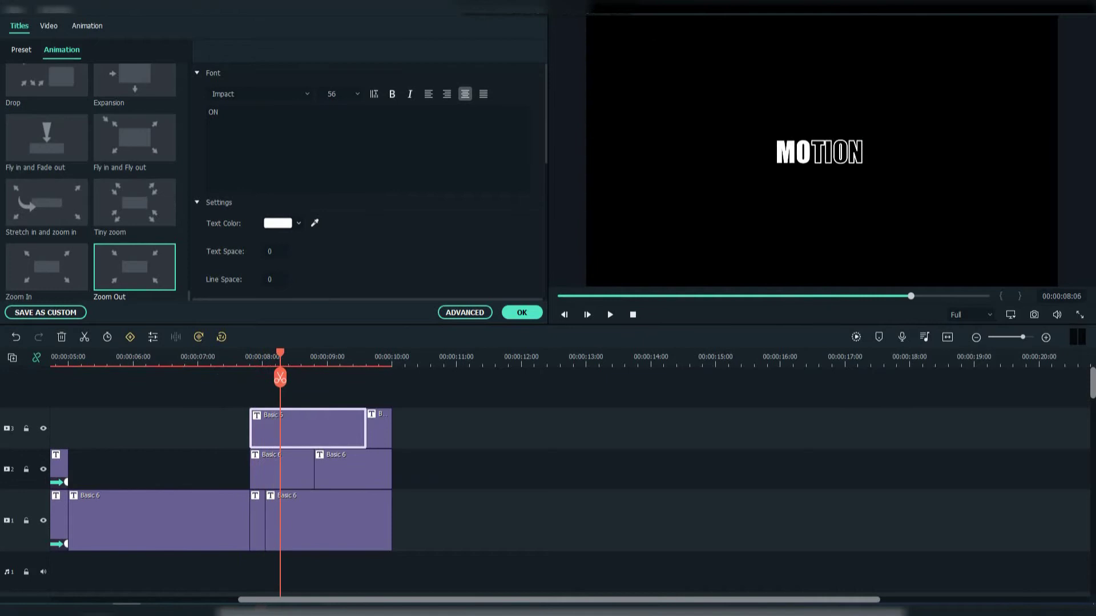
Step: Paste a copy of the solid MOTION title on track 1 after the existing clips and split it into three pieces
key("ctrl+equal")
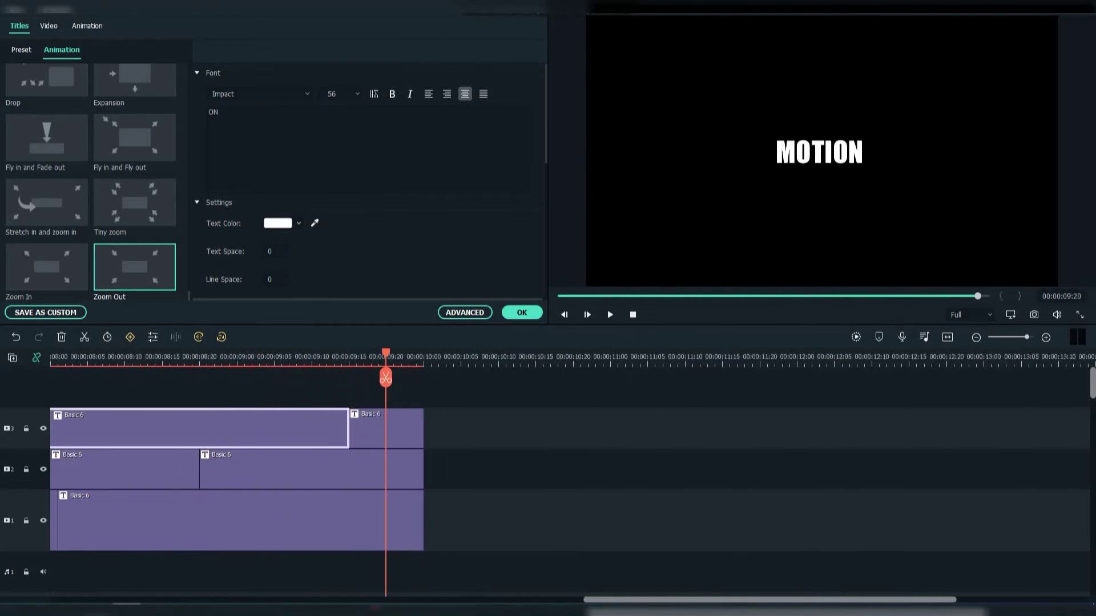
key("ctrl+minus")
right_click(162, 510)
left_click(189, 333)
right_click(489, 453)
left_click(511, 460)
left_click_drag(690, 378, 654, 378)
left_click(654, 378)
Step: Trim the text of the three new pieces to M, OTIO and N
double_click(459, 521)
left_click_drag(219, 112, 235, 111)
key("BackSpace")
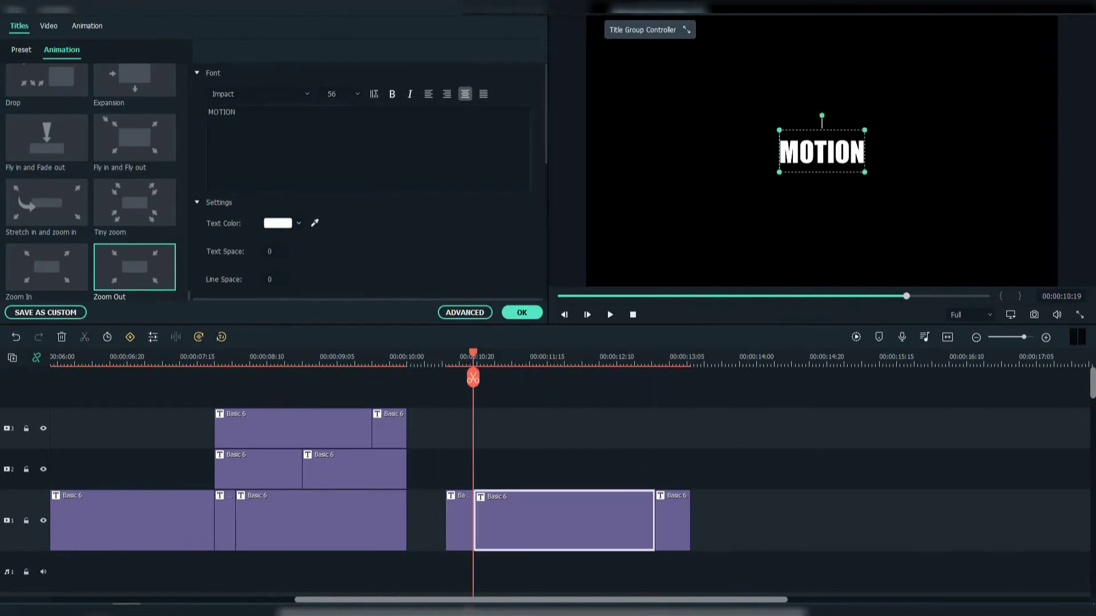
left_click(213, 112)
key("BackSpace")
left_click(226, 111)
key("BackSpace")
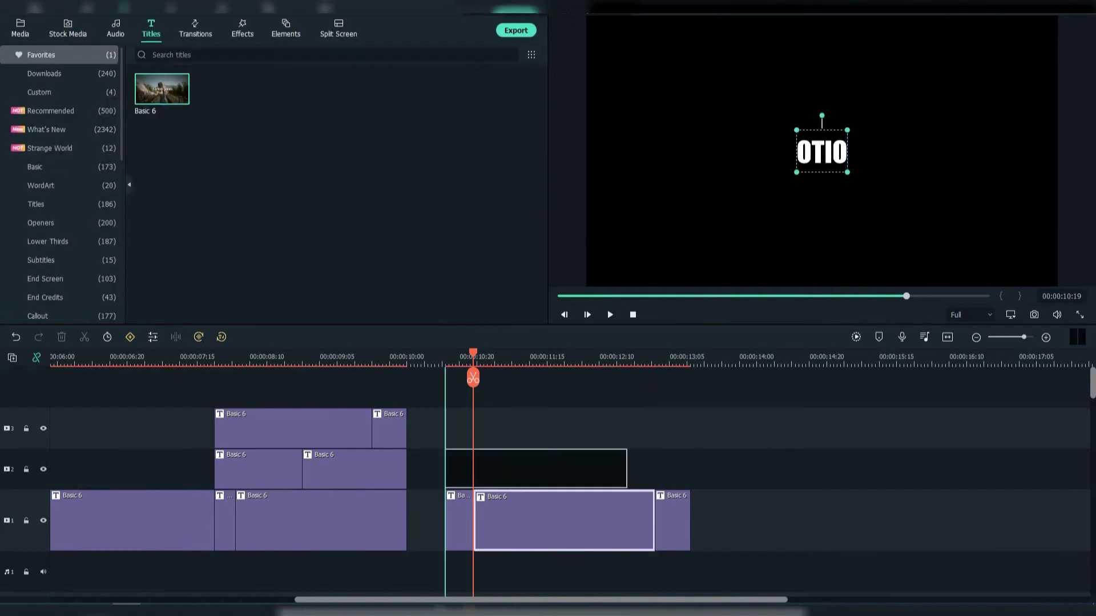
Step: Stack the M, OTIO and N titles on three tracks and give them the same start and duration
left_click_drag(474, 517, 627, 517)
left_click_drag(479, 428, 626, 428)
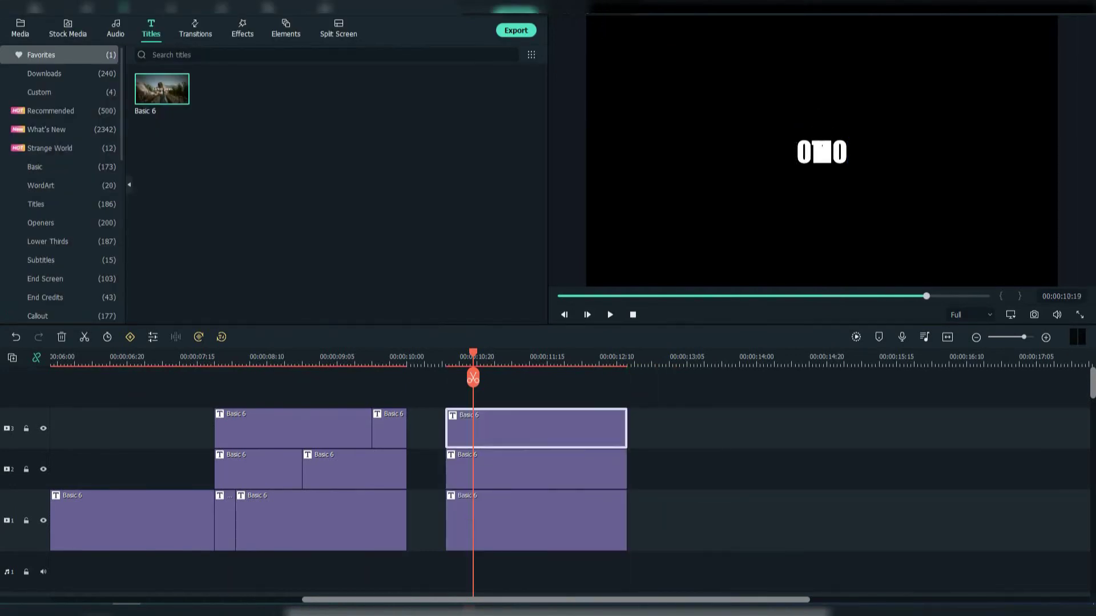
Step: Align the M and N titles on either side of OTIO to spell MOTION and give both the Zoom Out animation
double_click(548, 521)
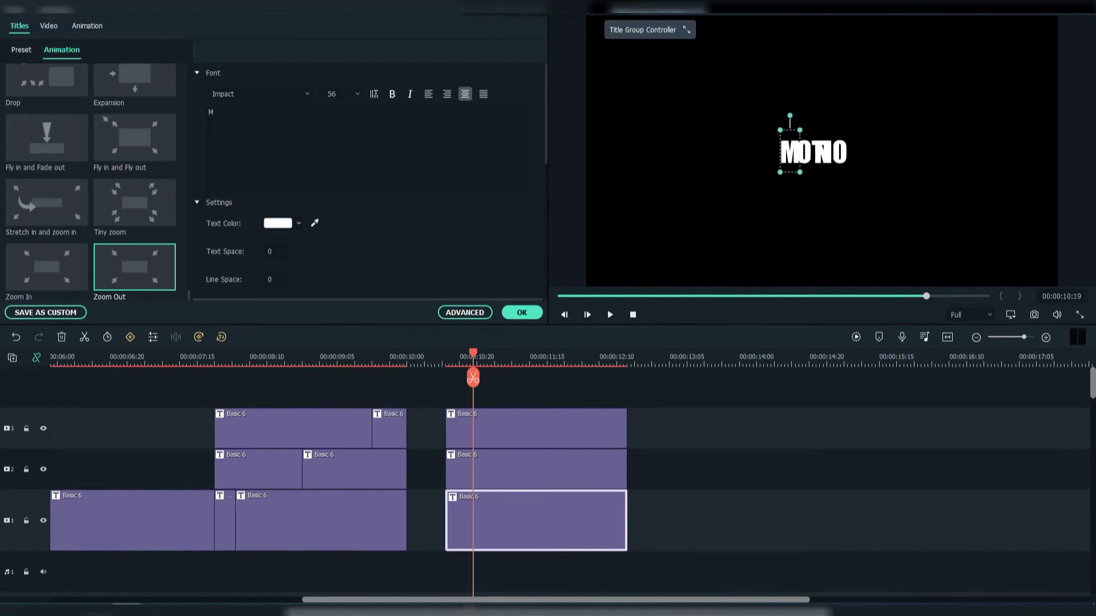
left_click(536, 428)
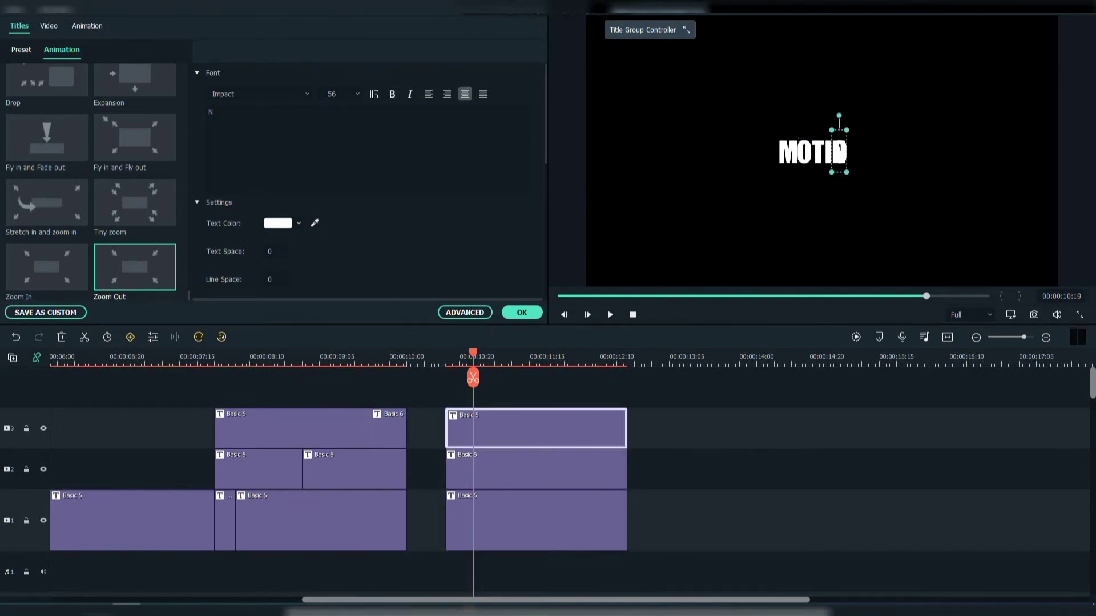
left_click(536, 520)
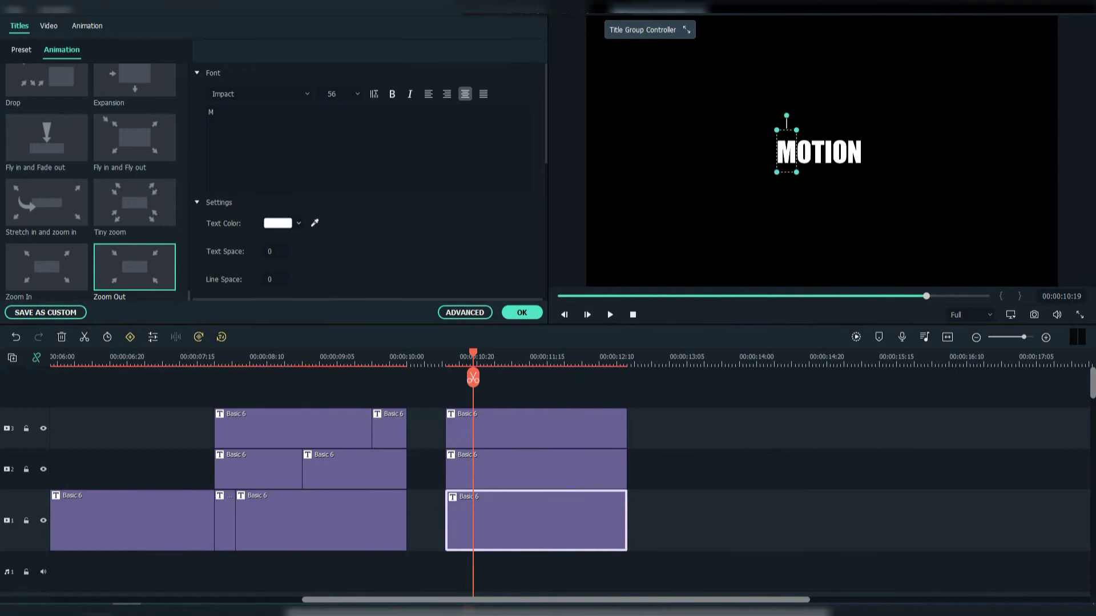
left_click(129, 302)
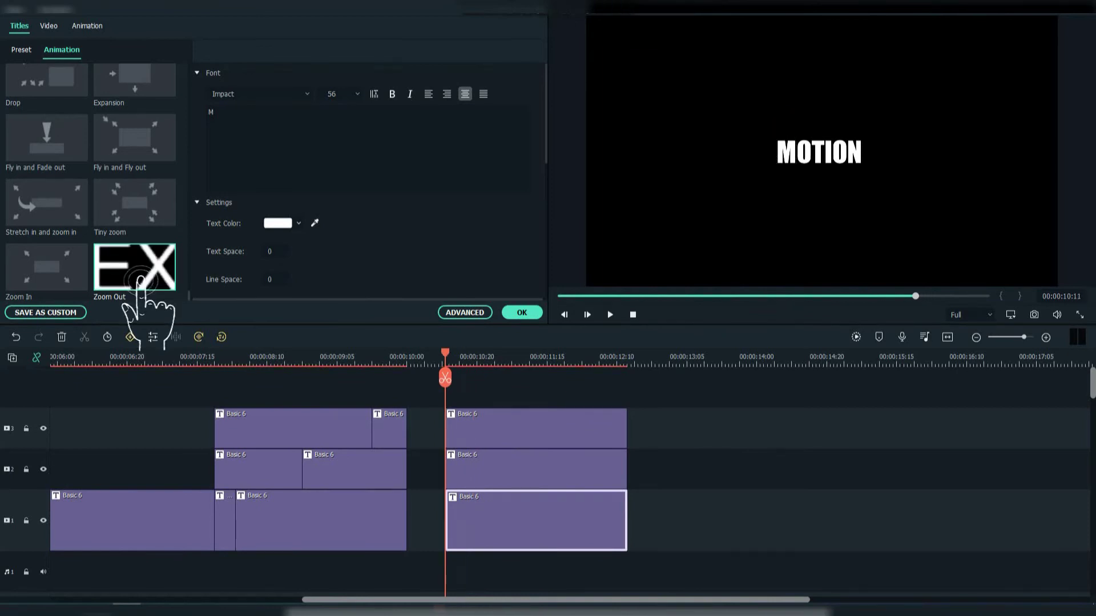
left_click(536, 428)
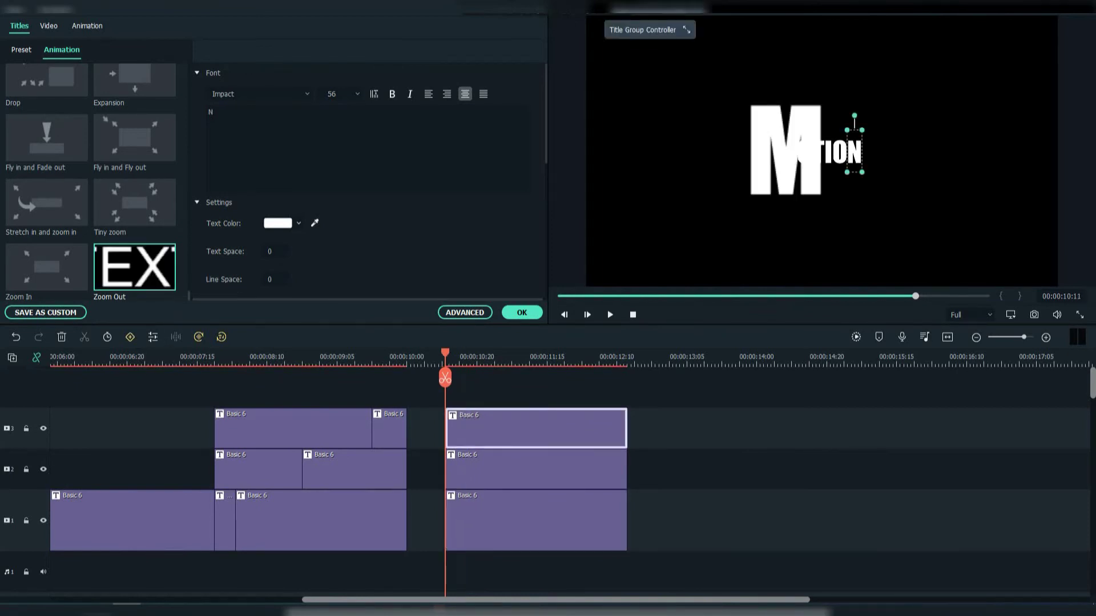
Step: Add a keyframe at the start of the OTIO title with scale 14% and position X 5, checking the fit between M and N full screen
left_click(536, 469)
left_click(87, 26)
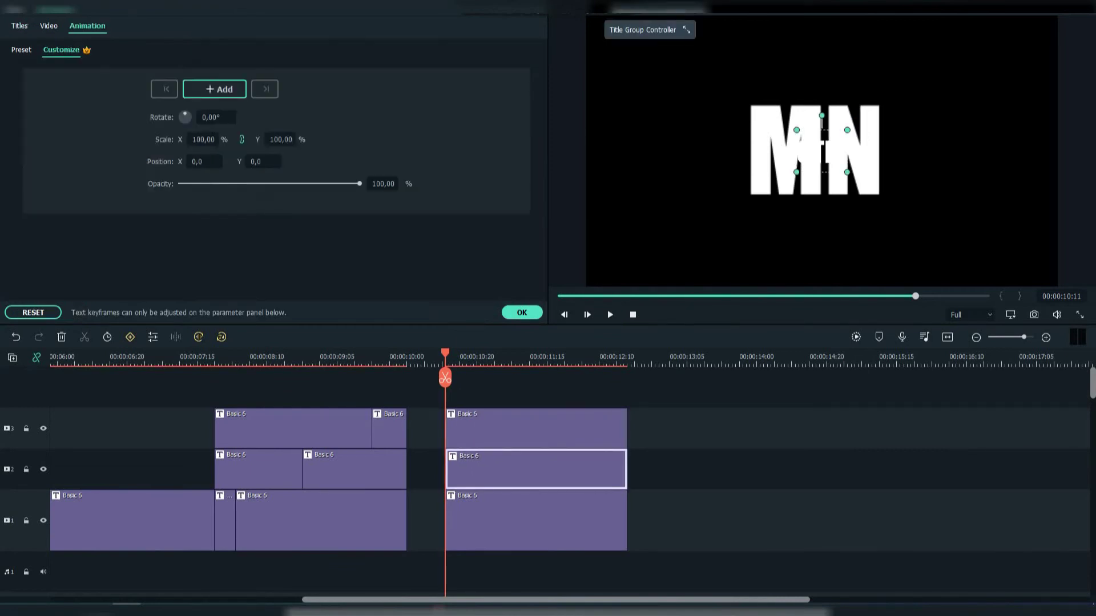
left_click(214, 89)
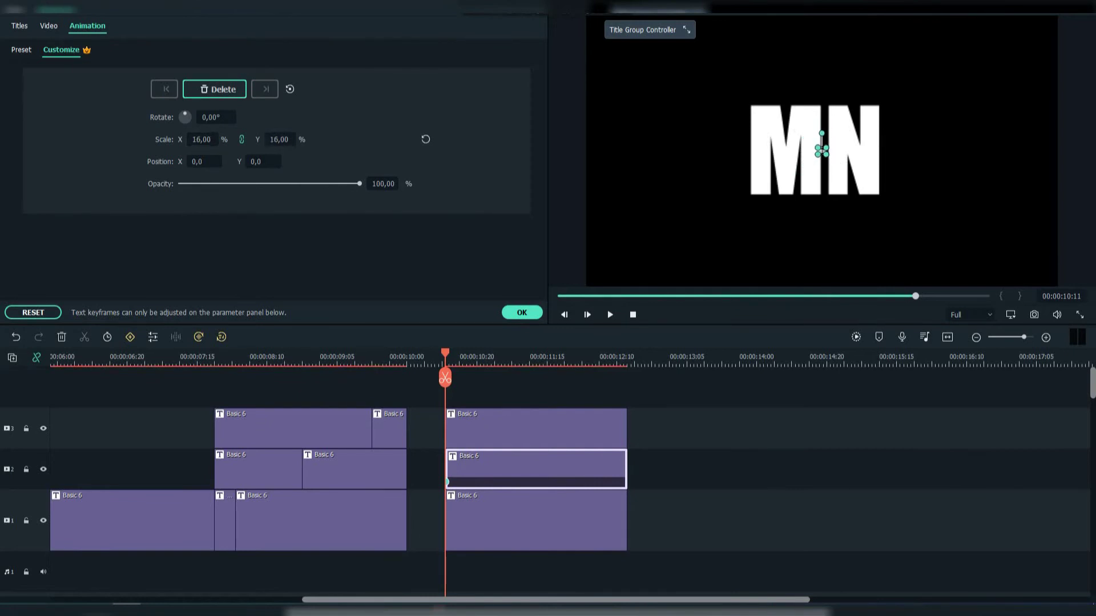
left_click(1079, 314)
key("Escape")
key("alt+Return")
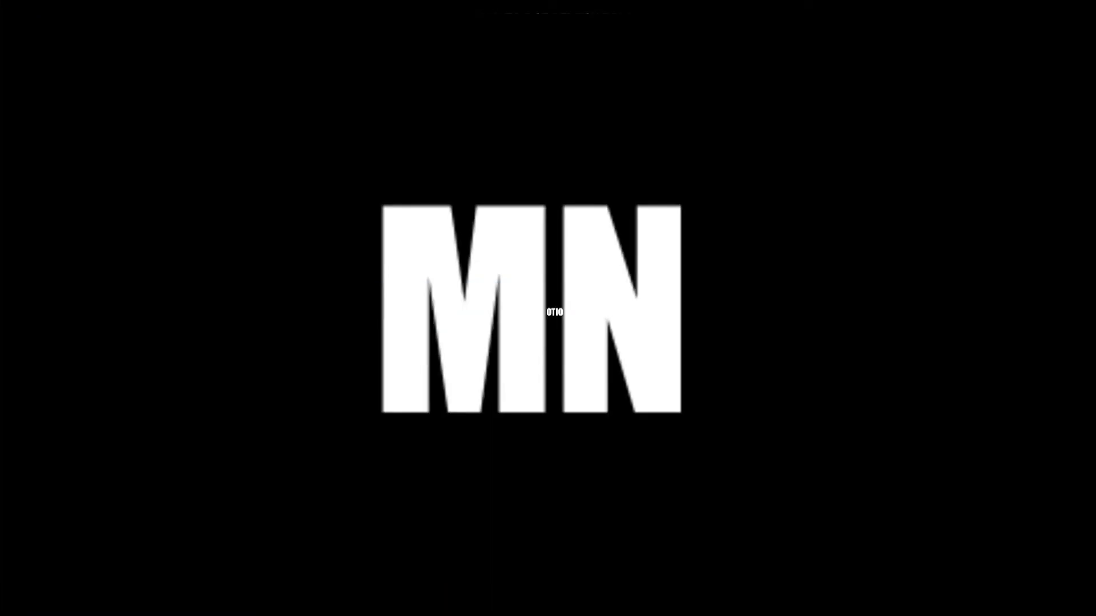
key("Escape")
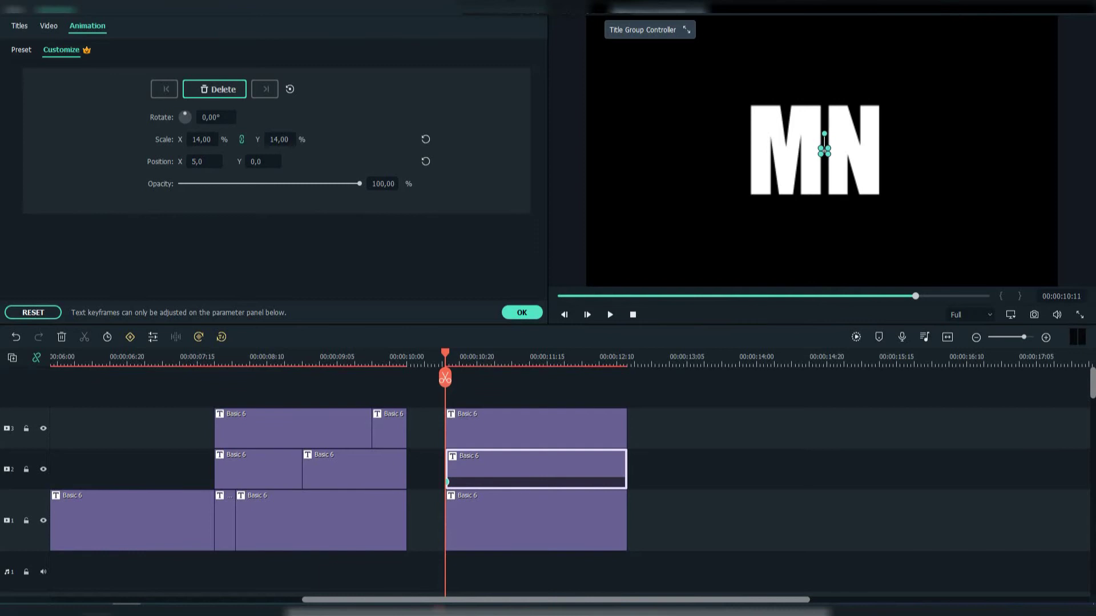
left_click(1080, 315)
key("Escape")
Step: Add an OTIO keyframe at 00:00:10:16 with scale 24% and position X 4
left_click(202, 139)
key("Escape")
double_click(824, 151)
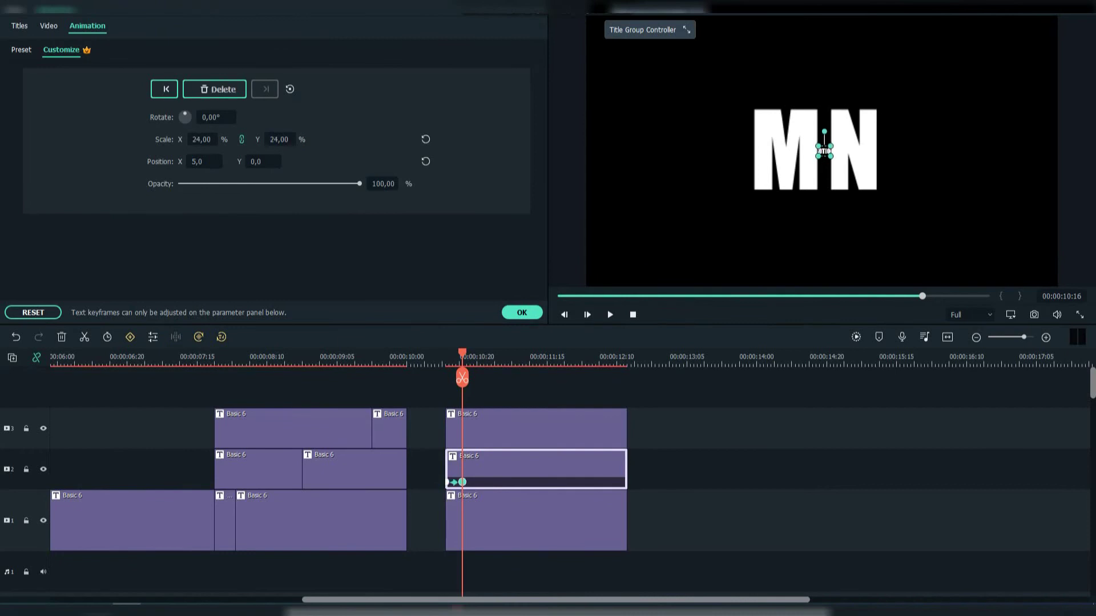
key("alt+Return")
key("Escape")
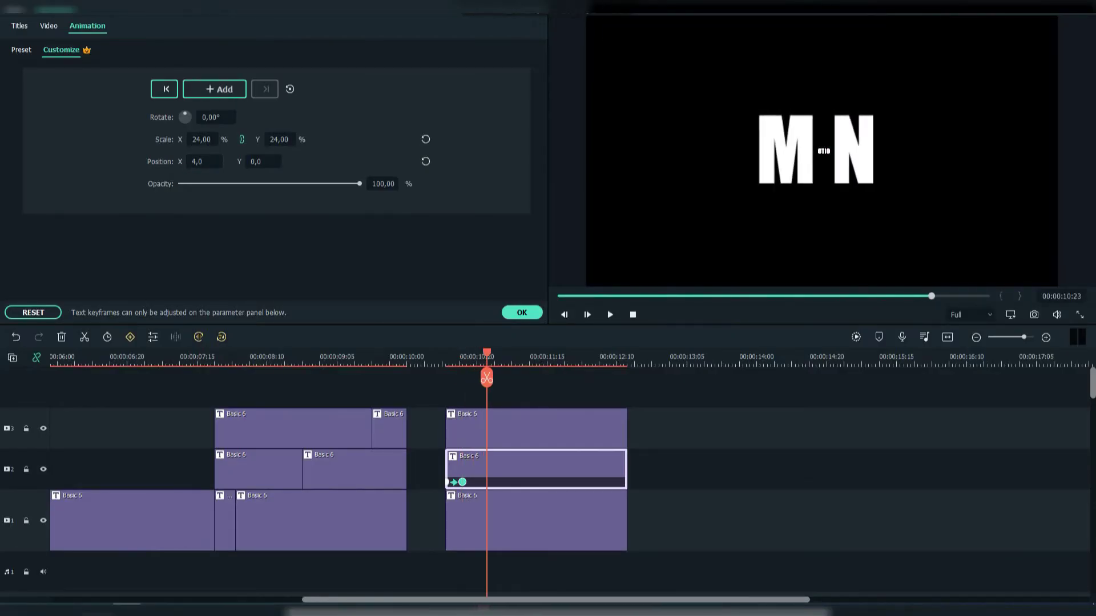
Step: Add further OTIO keyframes that enlarge it between M and N, with 64% scale at 00:00:11:09 and the scale reset near the clip's end
key("Return")
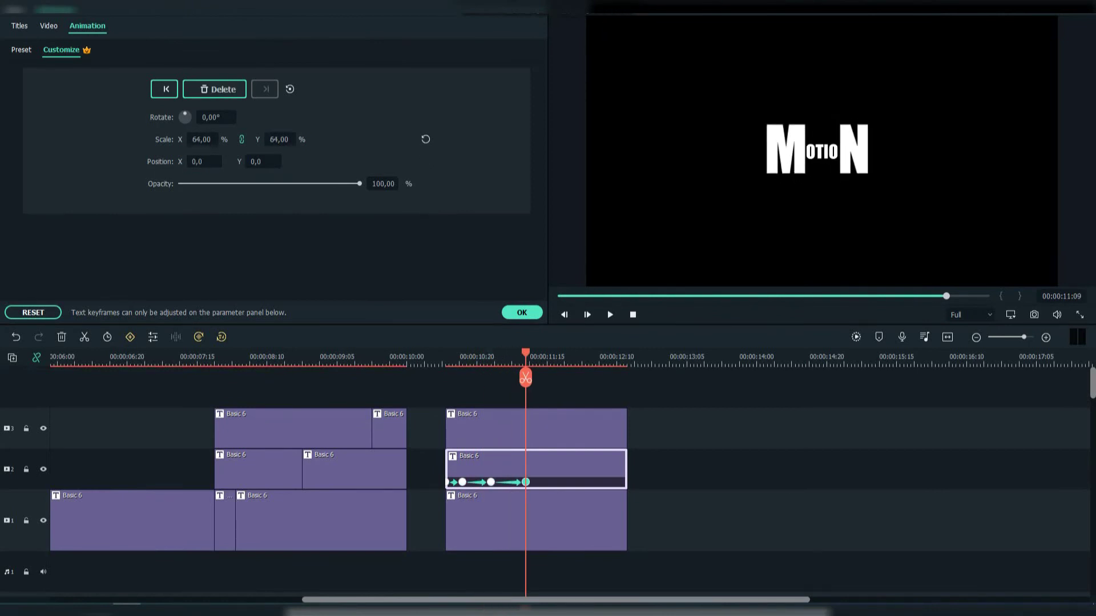
type("1")
key("Return")
left_click(598, 357)
left_click(426, 139)
Step: Add a keyframe to the M and N titles at the time of OTIO's last keyframe and confirm the animation settings
left_click(536, 520)
left_click(215, 89)
left_click(537, 428)
left_click(215, 90)
left_click(522, 313)
Step: Play back the stacked M, OTIO and N titles from their start to check the combined animation
left_click(536, 520)
left_click(537, 428)
left_click_drag(599, 357, 442, 357)
key("space")
key("ctrl+minus")
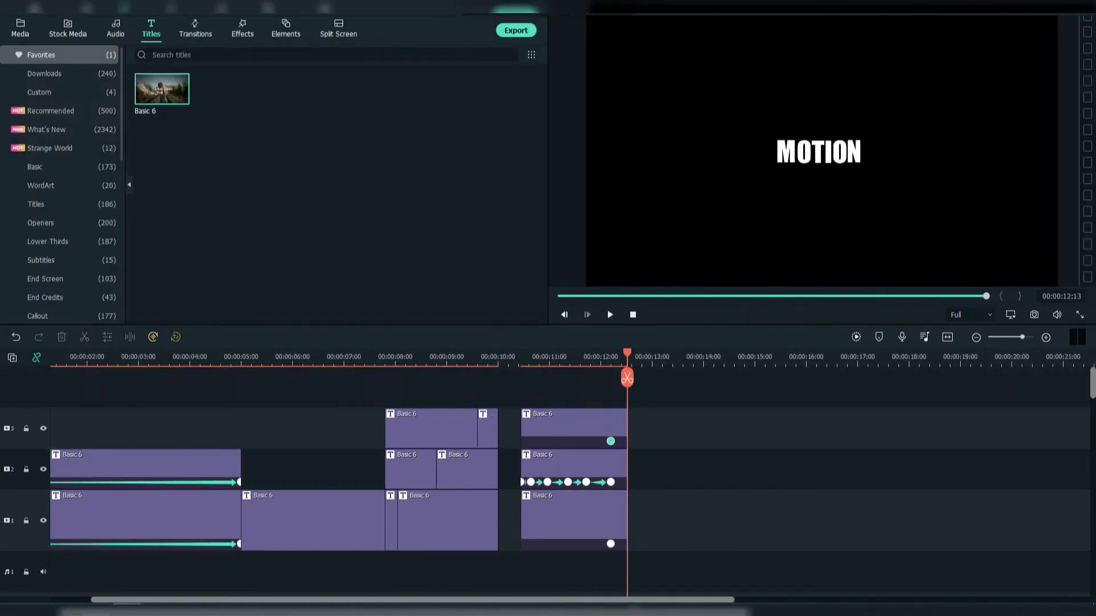